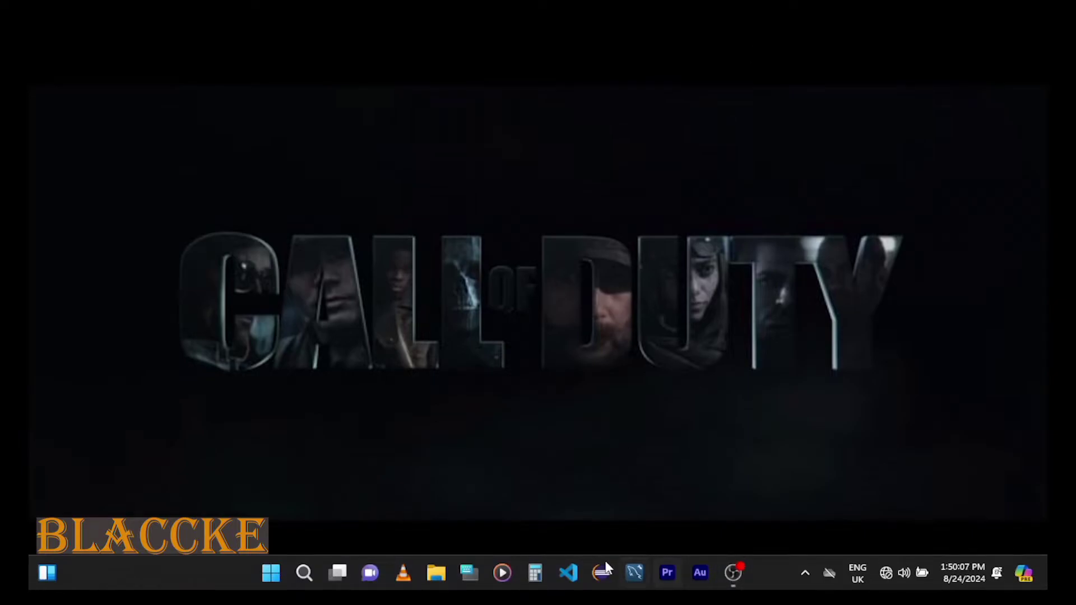
Launch Computer Management from This PC's extended context menu in File Explorer.
left_click(442, 574)
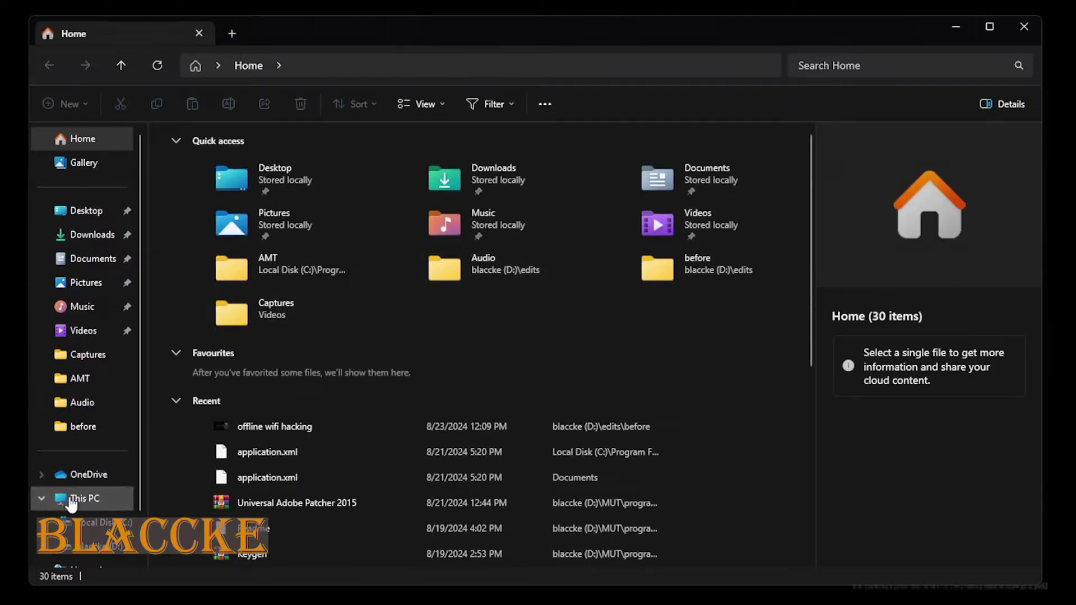
scroll(75, 505, "down", 2)
left_click(85, 449)
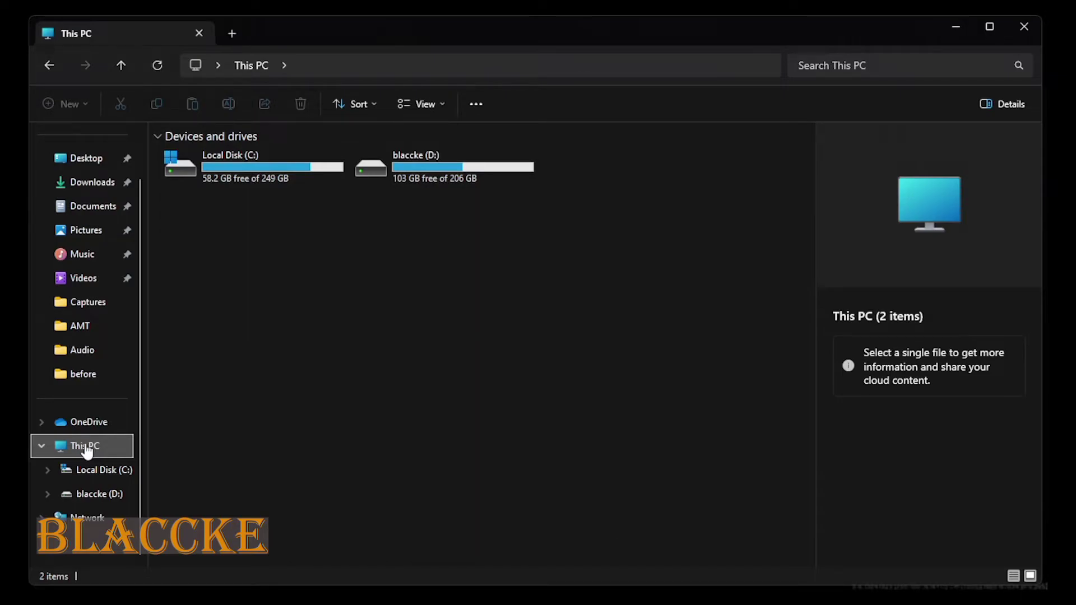
right_click(87, 451)
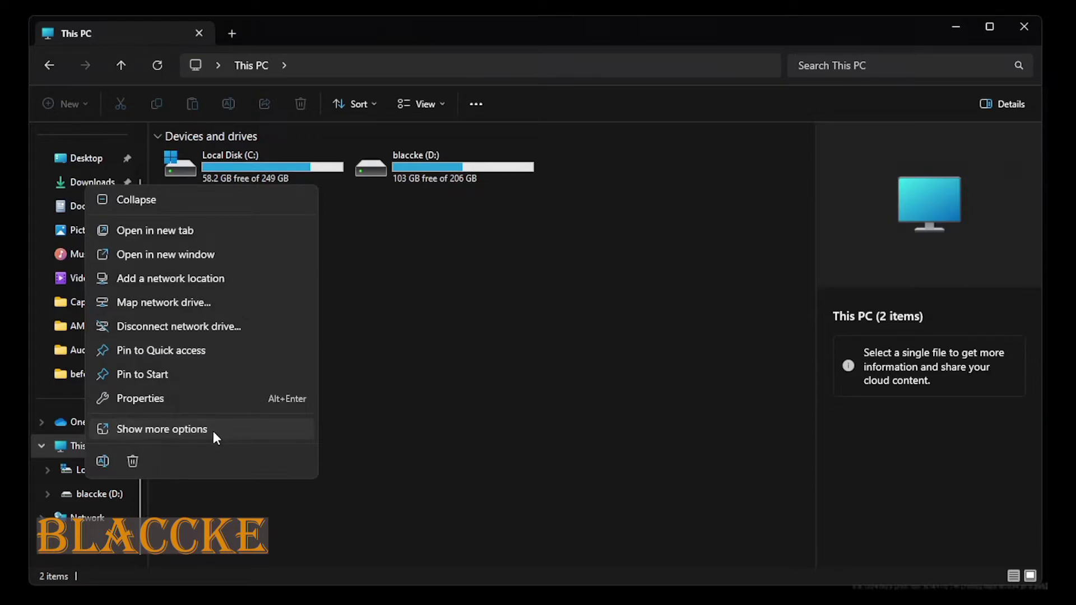
left_click(209, 431)
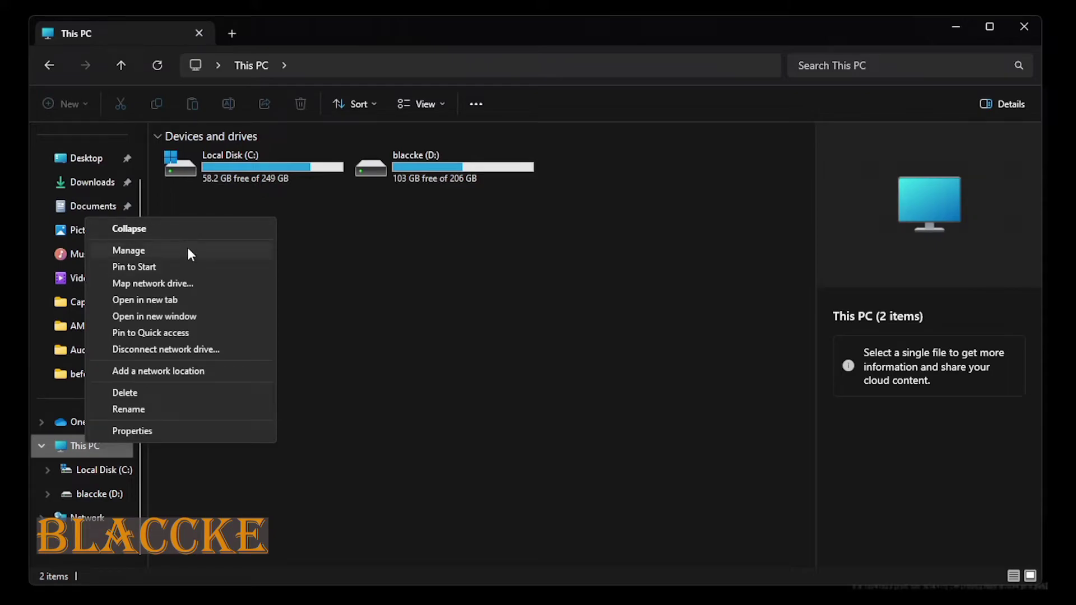
left_click(181, 254)
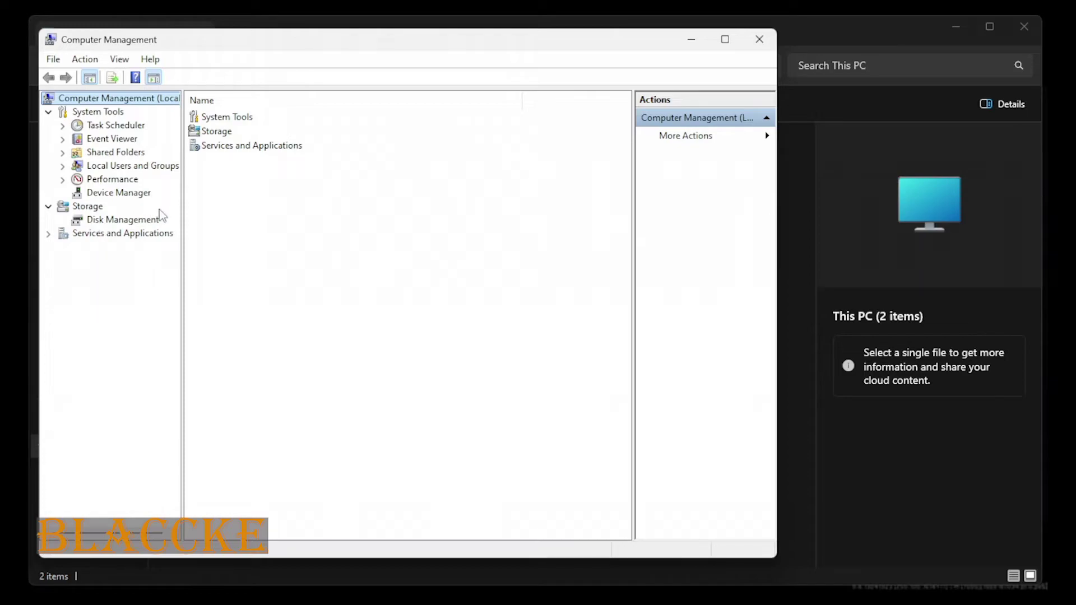
Show Disk 0's partitions in Disk Management and select the 5.43 GB unallocated space.
left_click(128, 221)
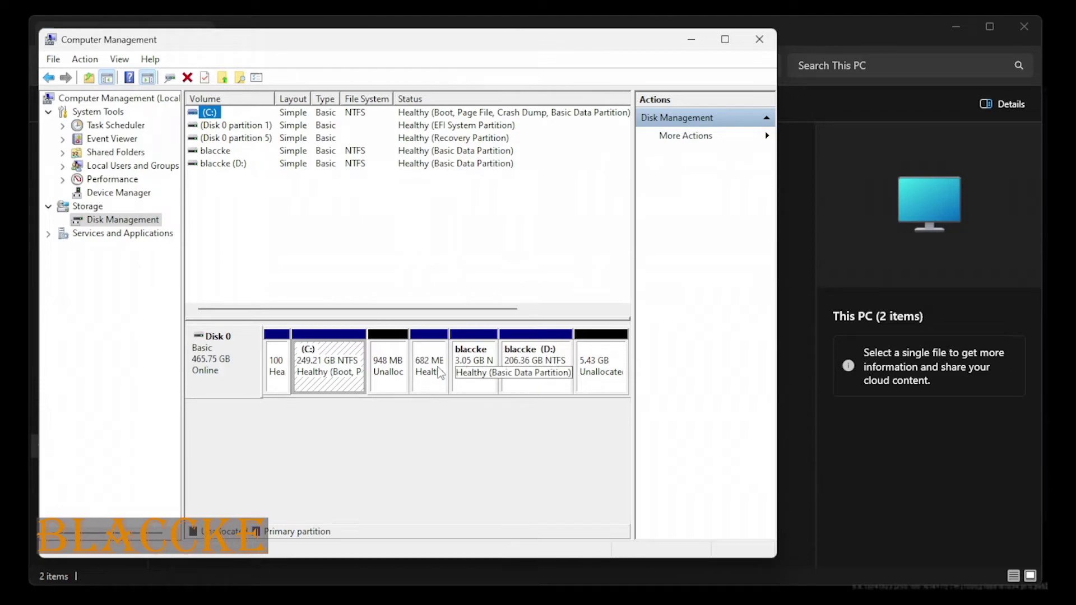
right_click(331, 350)
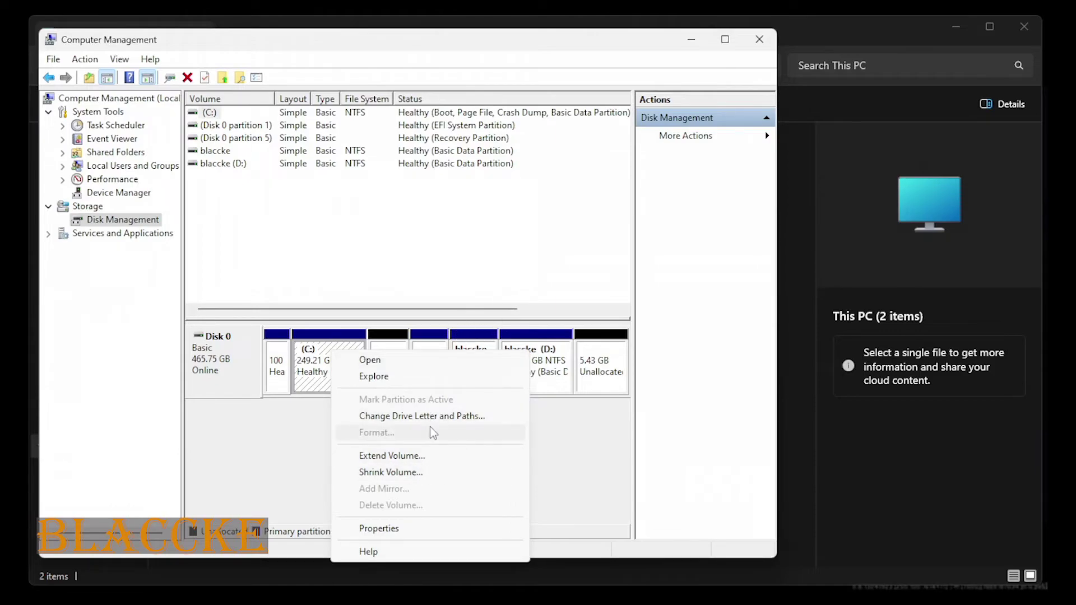
left_click(577, 268)
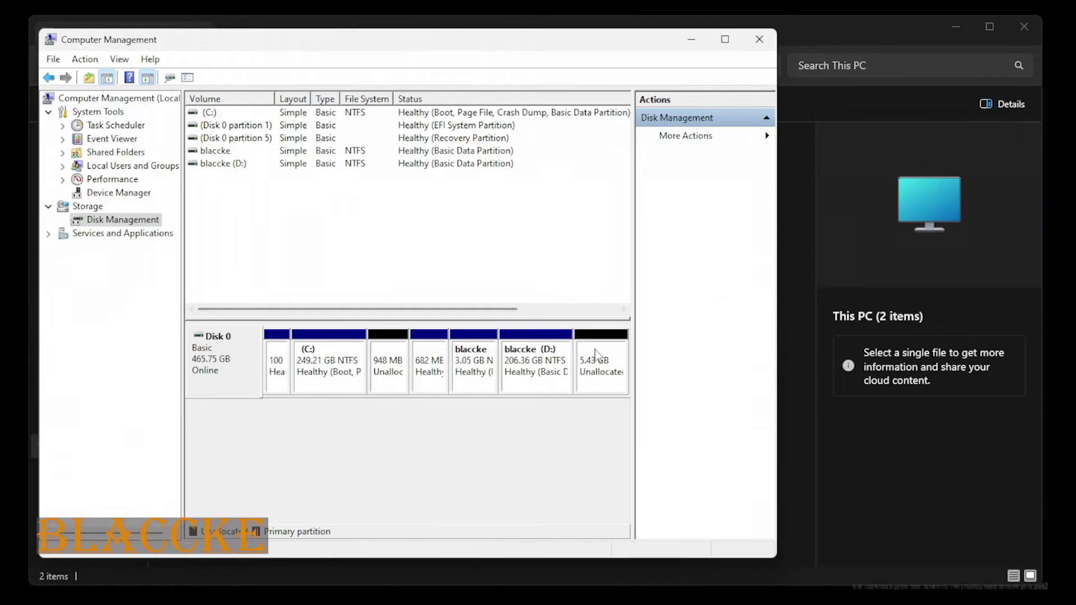
left_click(604, 371)
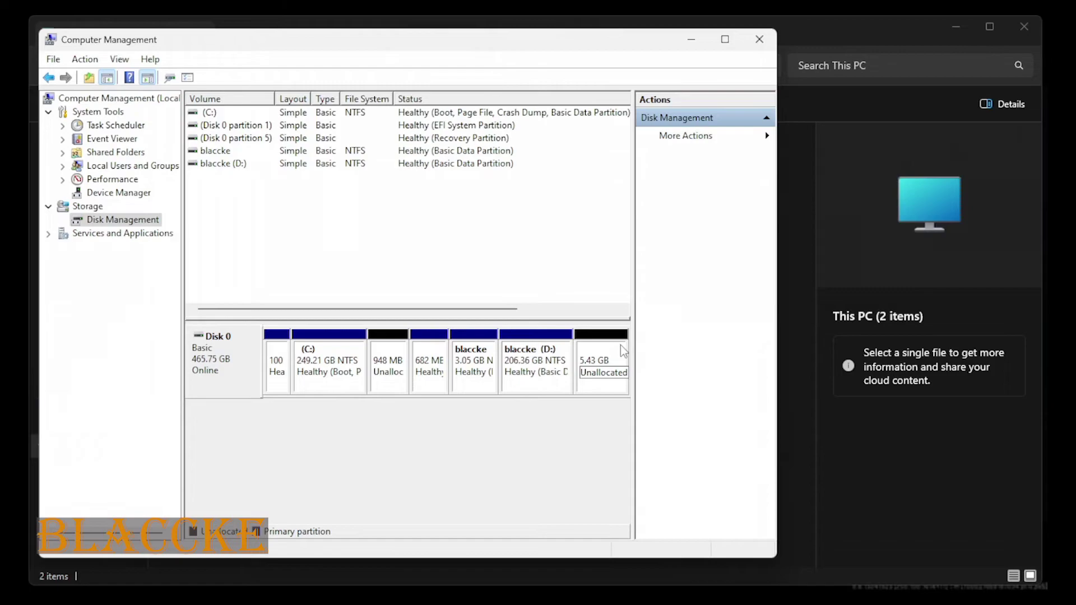
Start a new simple volume on the unallocated space using the full 5563 MB and no drive letter.
right_click(602, 367)
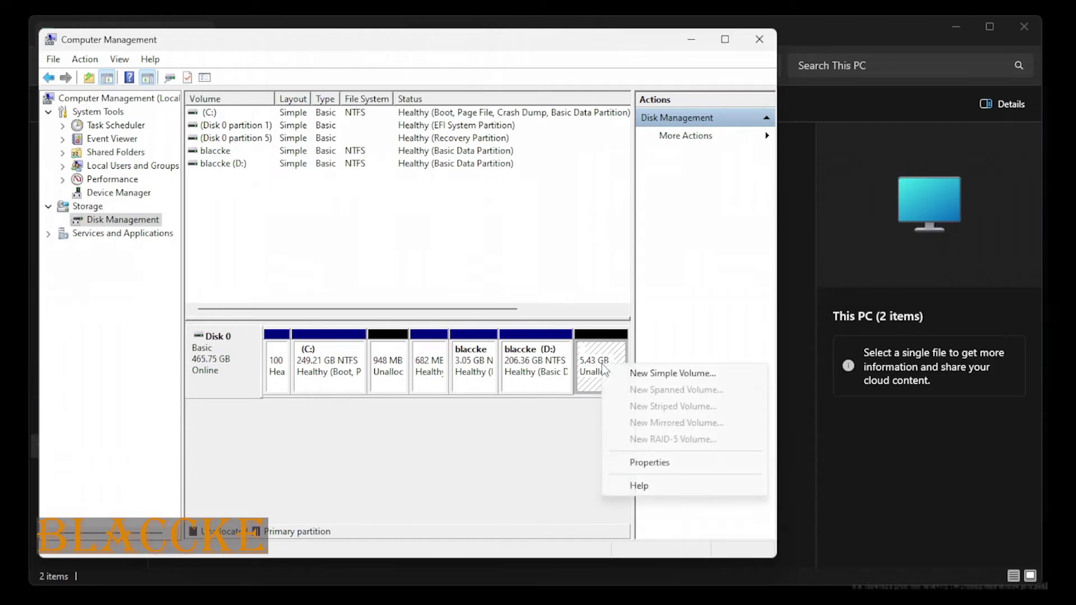
left_click(645, 381)
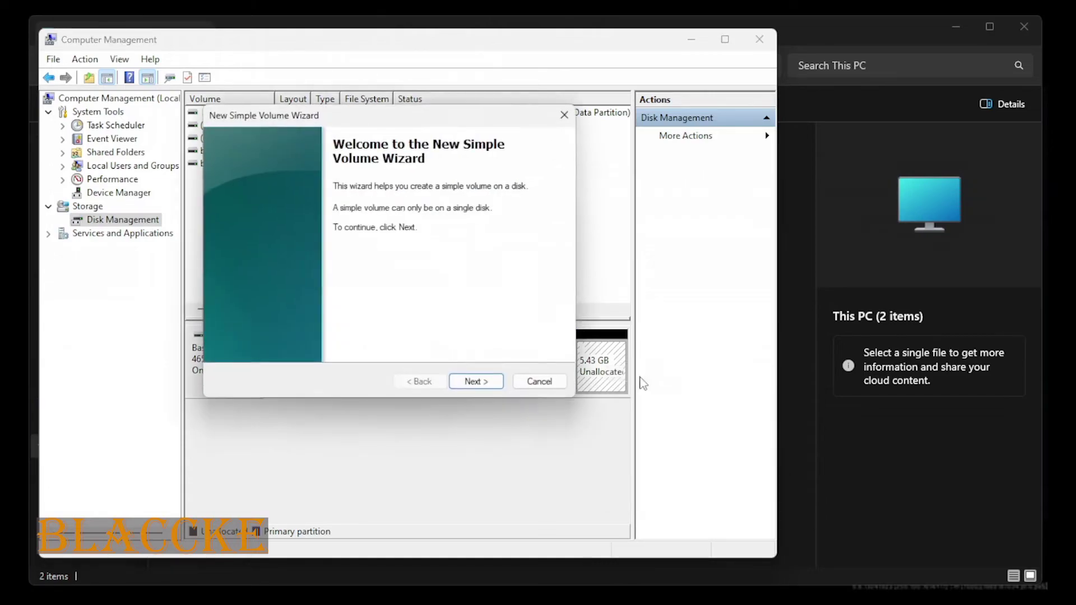
left_click(494, 382)
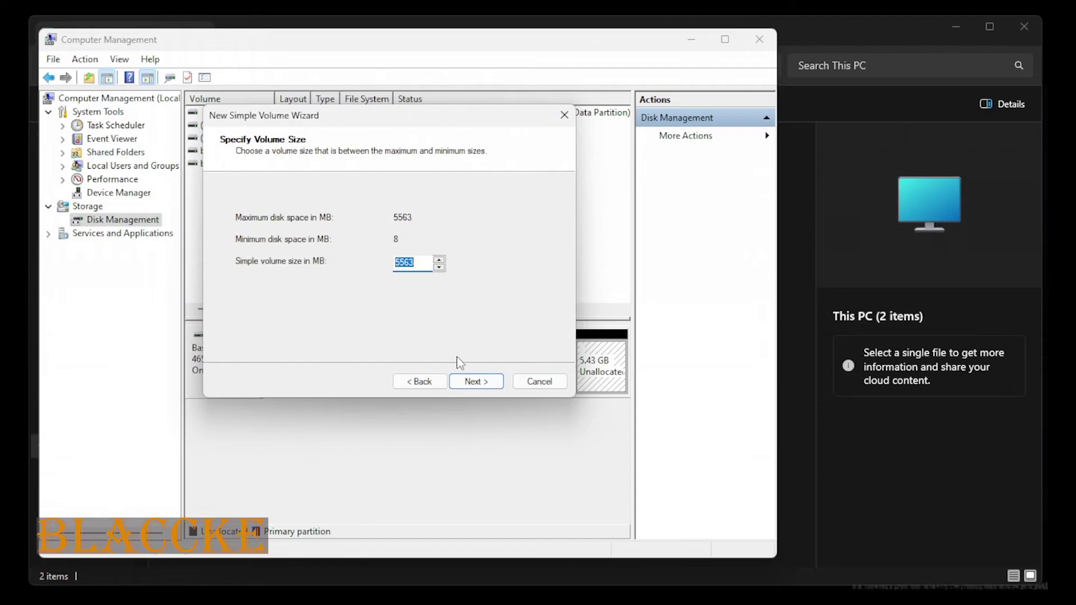
left_click(472, 384)
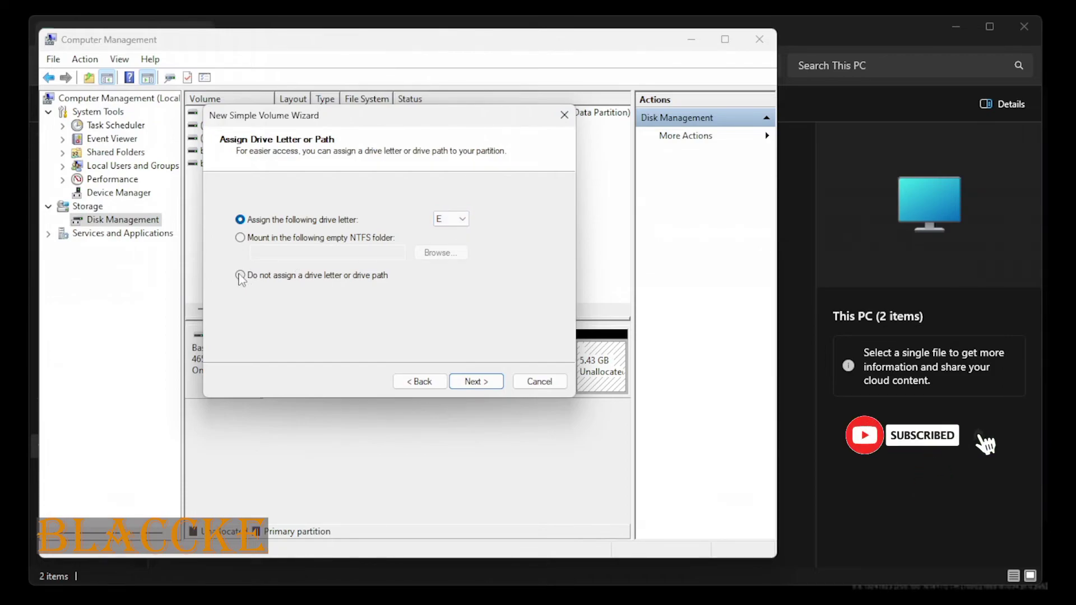
left_click(241, 276)
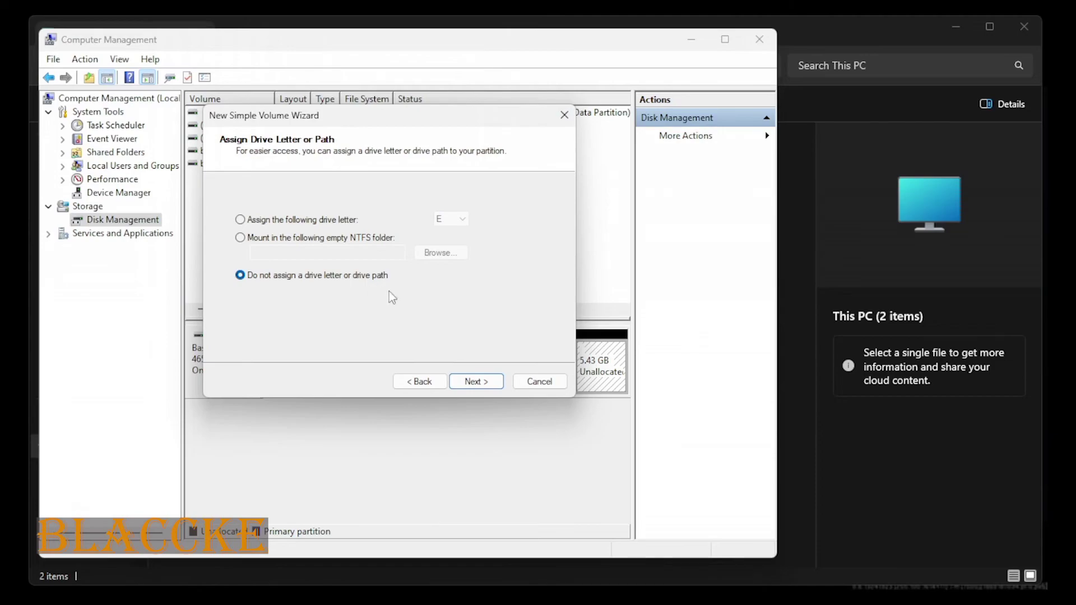
left_click(473, 381)
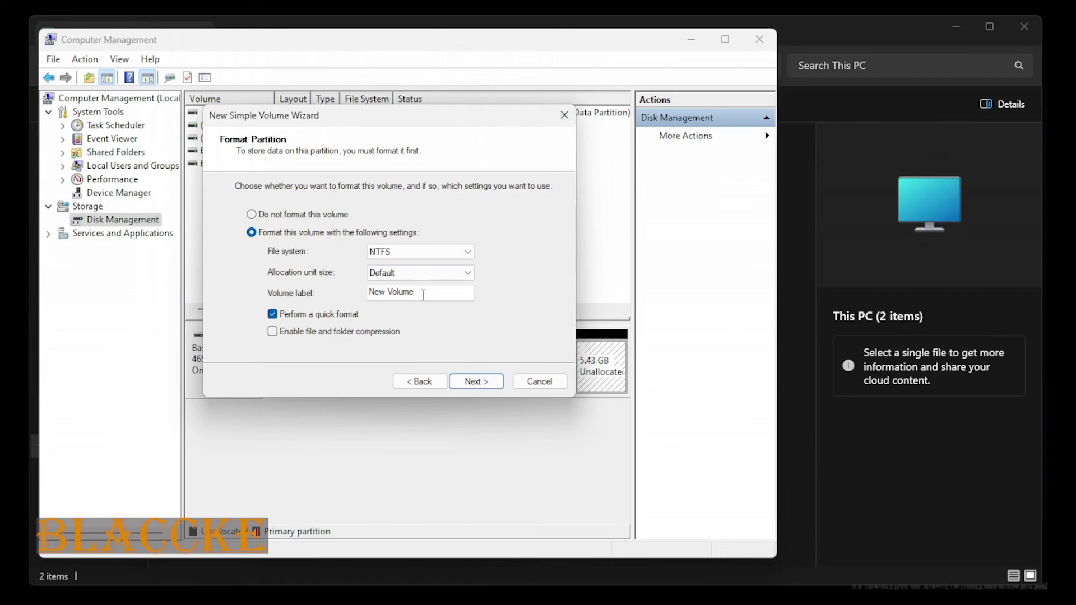
Replace the 'New Volume' label with 'Back up', keeping NTFS quick format.
left_click_drag(412, 292, 346, 290)
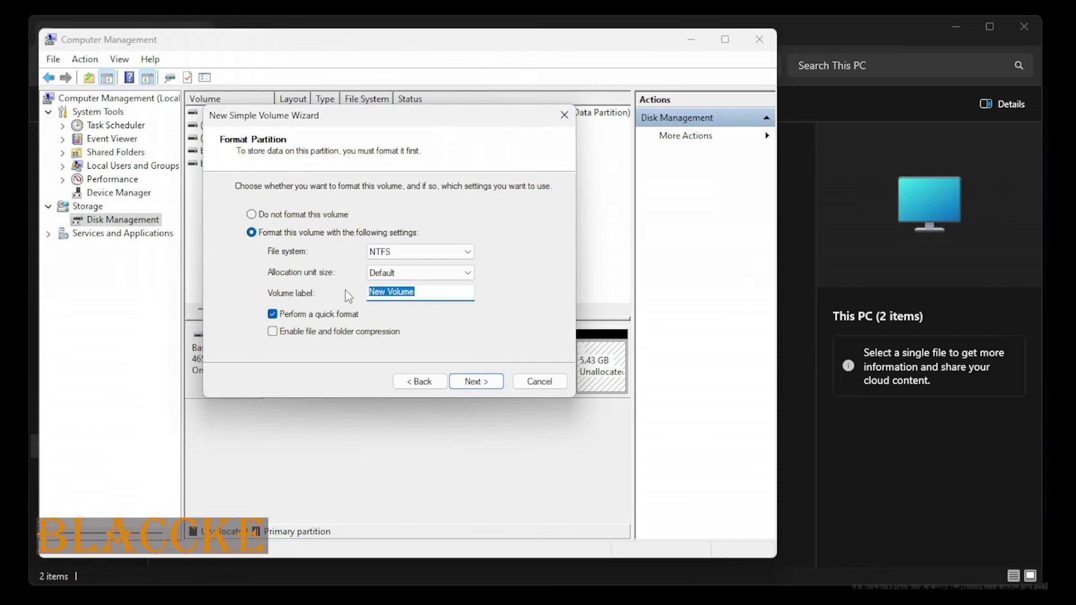
key("BackSpace")
type("Back")
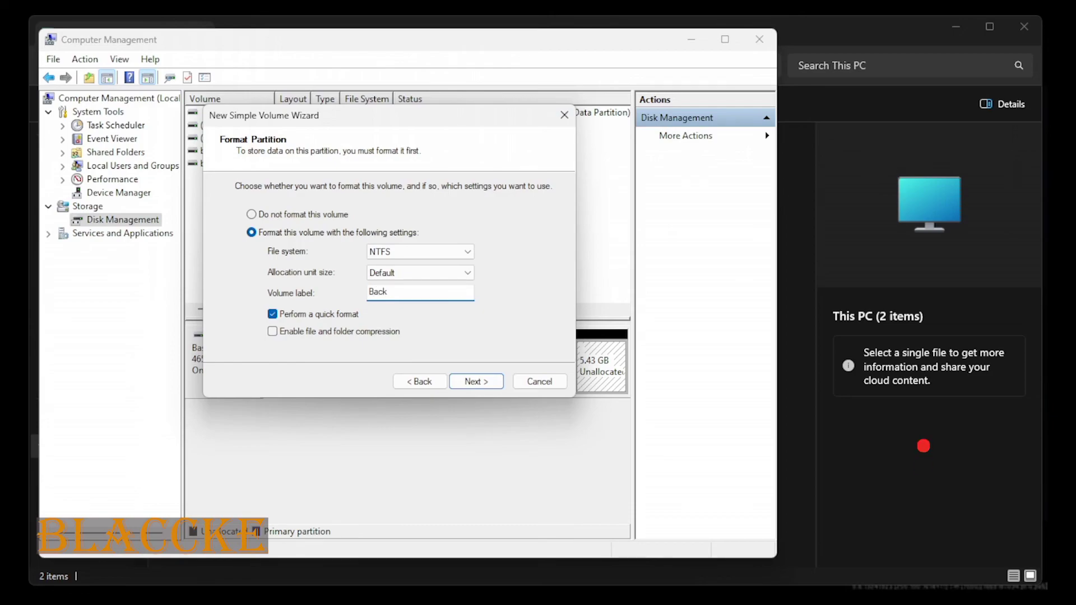
type(" u")
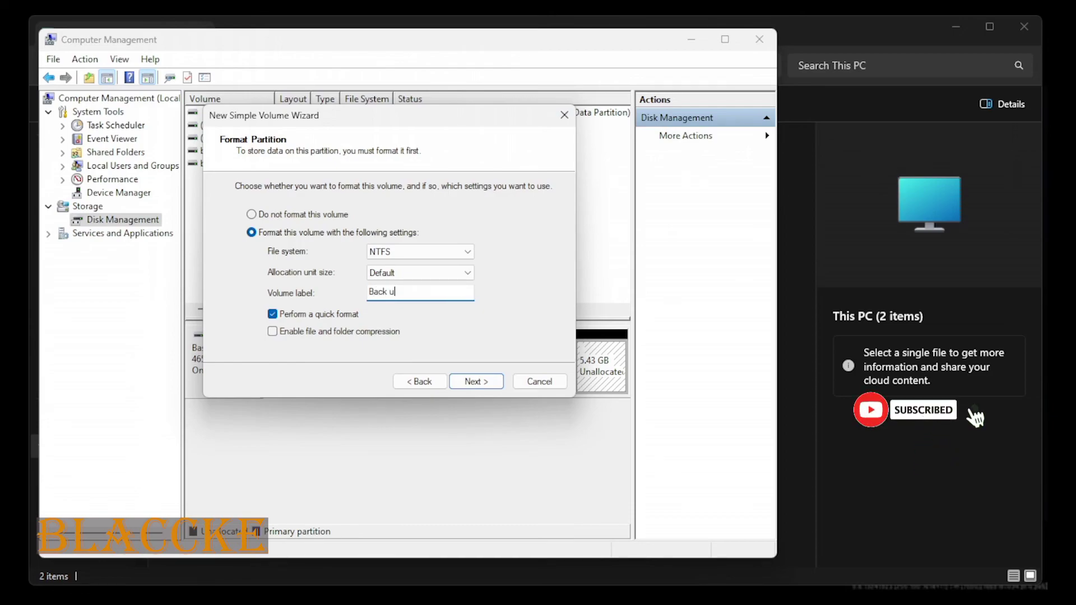
type("p")
left_click(480, 383)
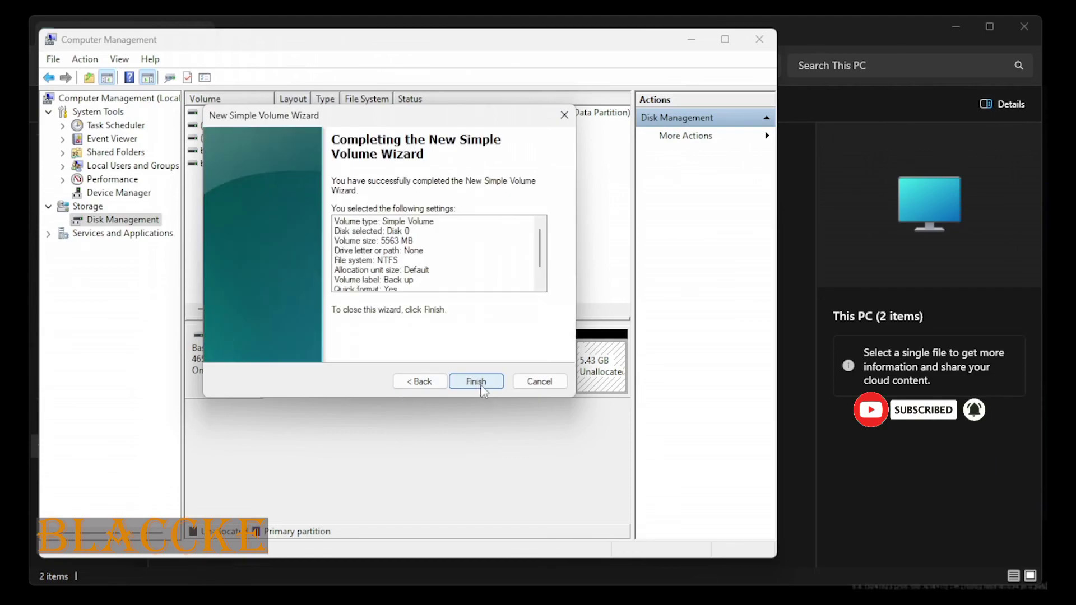
Finish the wizard to create the 5.43 GB NTFS 'Back up' volume.
left_click(477, 383)
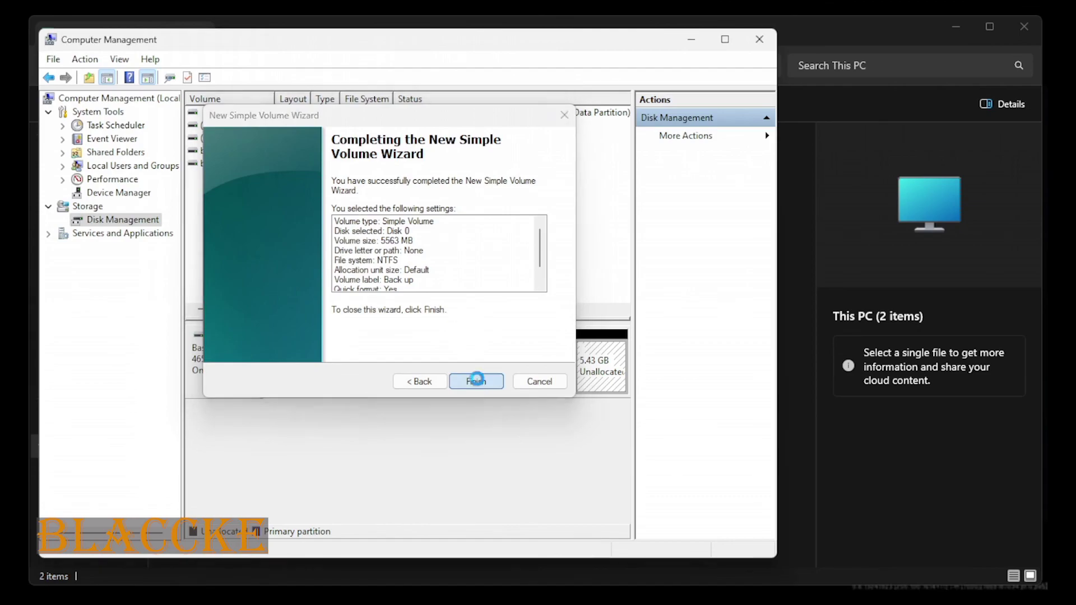